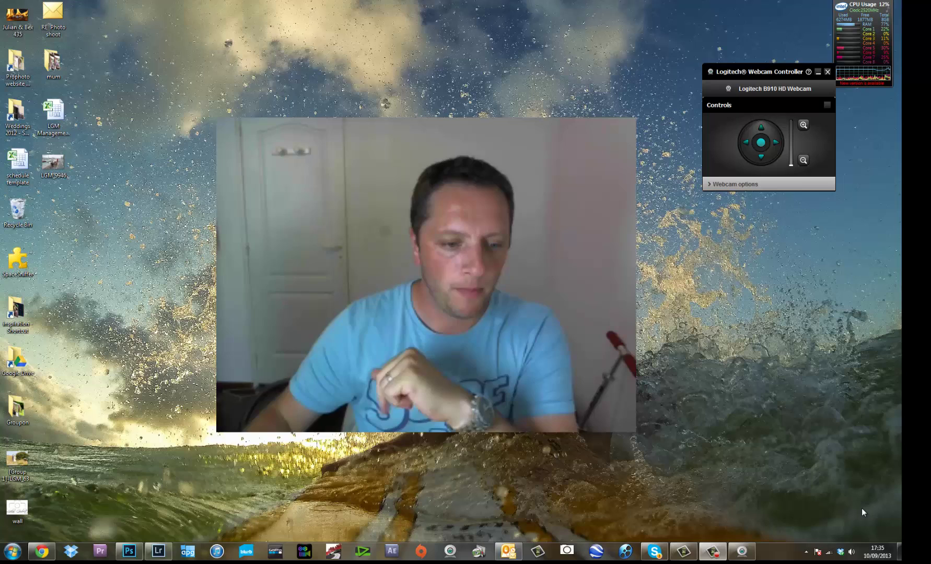
# - Bring the Chrome window with the Animoto homepage to the front
pyautogui.click(42, 552)
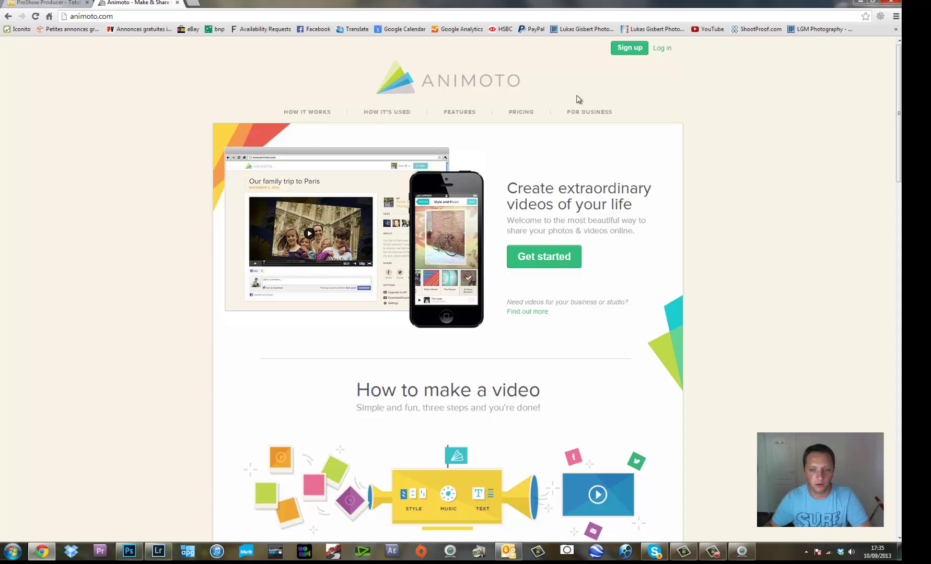
# - Scroll the Animoto homepage, dismiss the Windows notification, and open the Pricing page
pyautogui.scroll(-3, 578, 99)
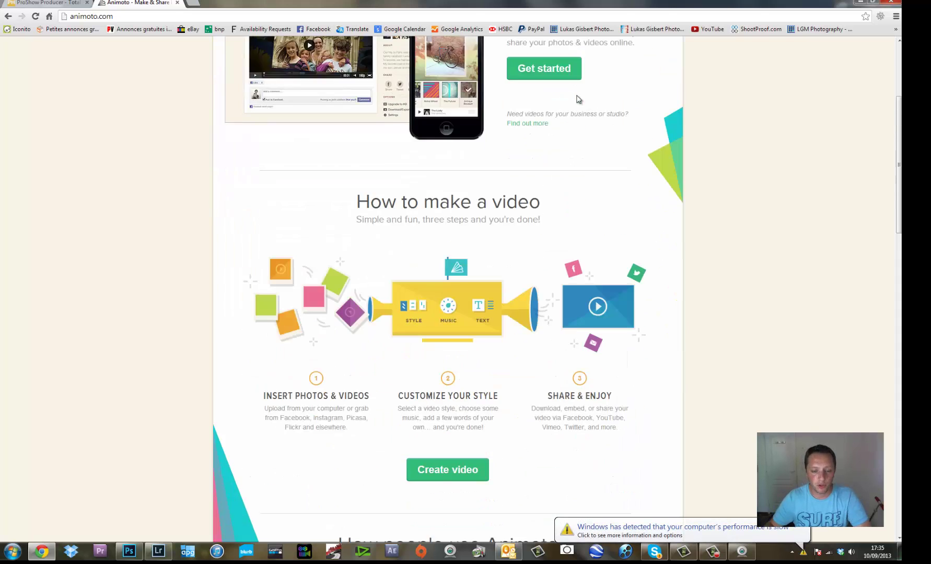
pyautogui.scroll(-5, 578, 99)
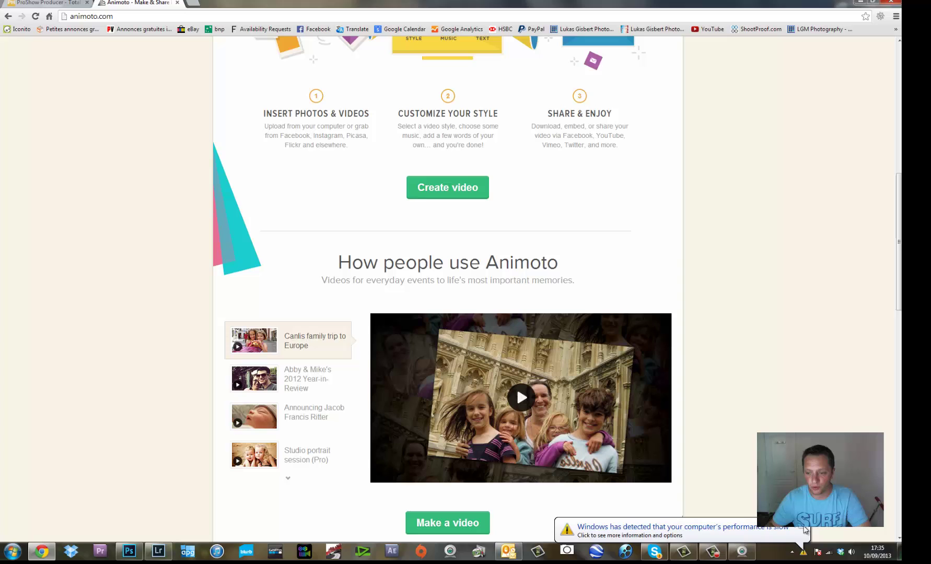
pyautogui.click(804, 529)
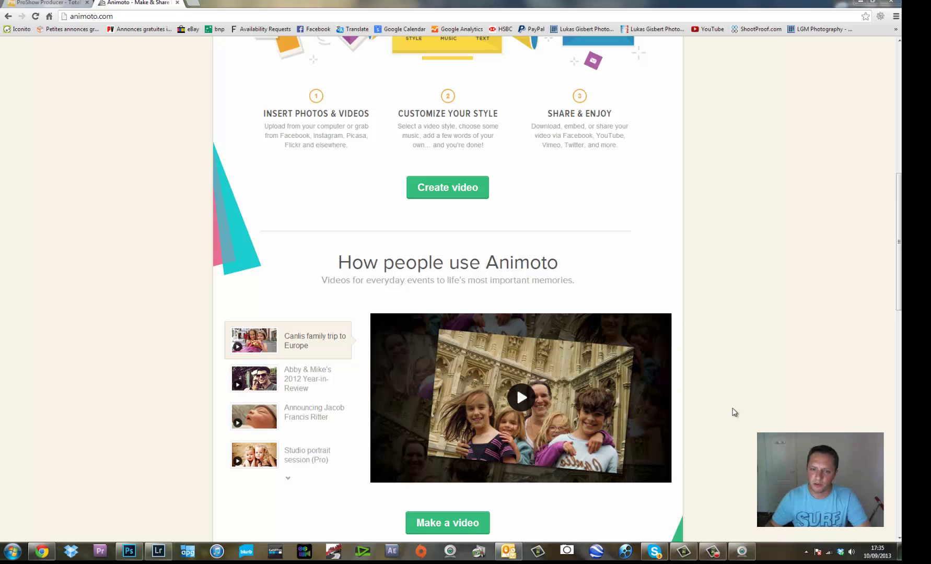
pyautogui.scroll(8, 731, 267)
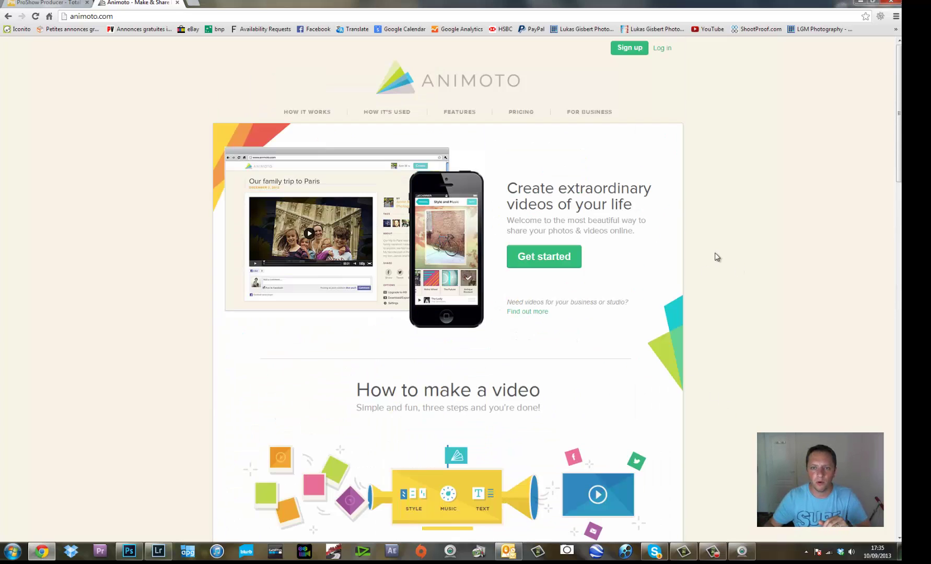
pyautogui.click(525, 113)
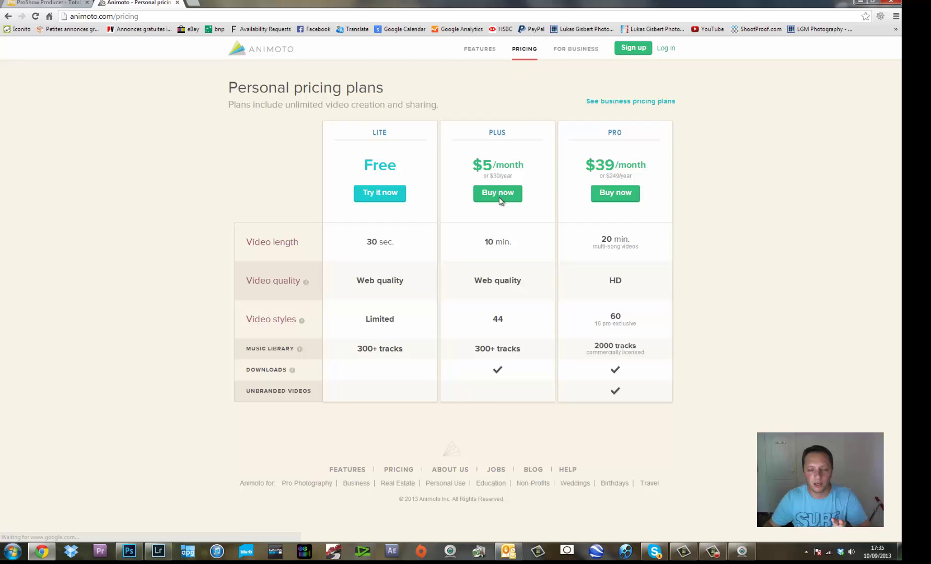
# - Highlight the PRO plan's HD quality, then launch ProShow Producer from the taskbar
pyautogui.doubleClick(615, 280)
pyautogui.click(633, 282)
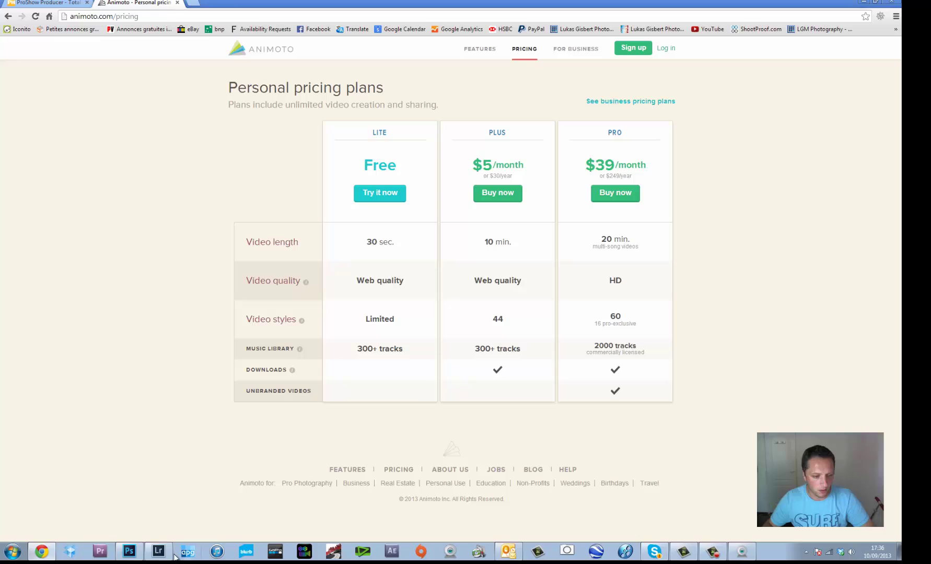
pyautogui.click(626, 552)
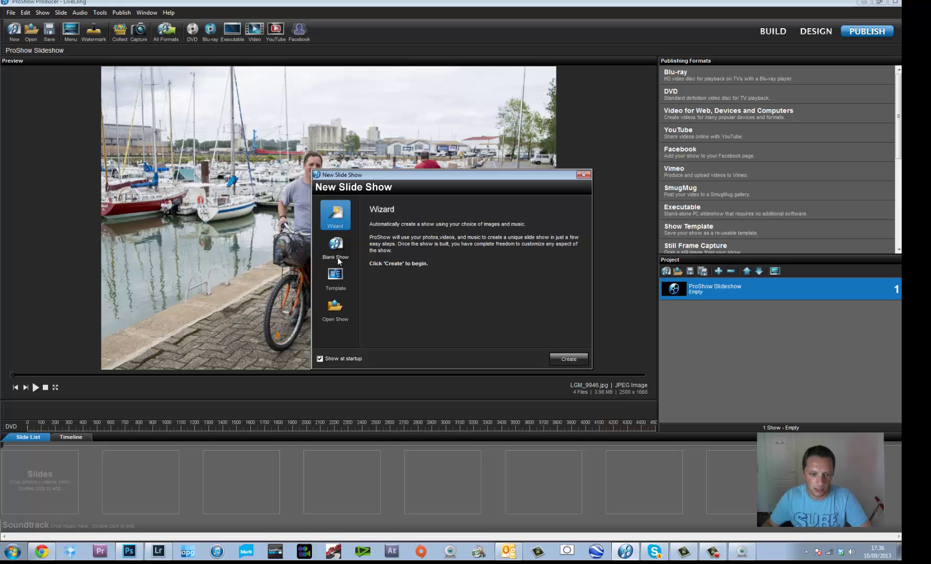
# - Start a Wizard show and import all 71 engagement photos from the shoot folder
pyautogui.click(569, 360)
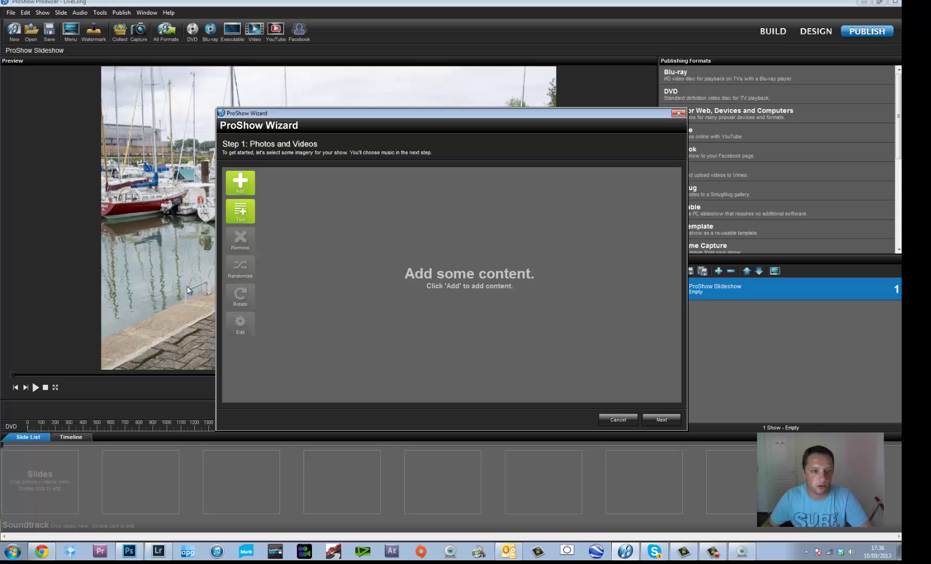
pyautogui.click(241, 185)
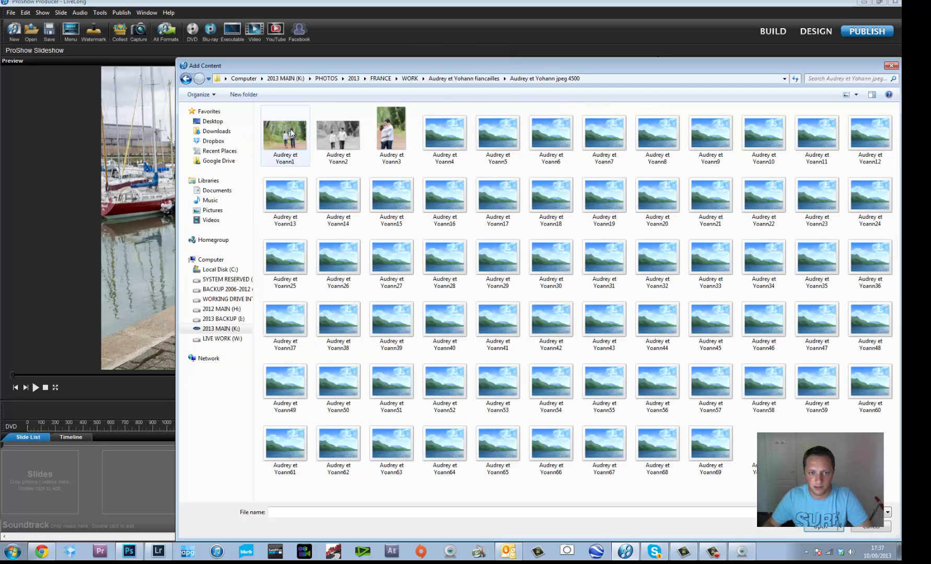
pyautogui.click(291, 133)
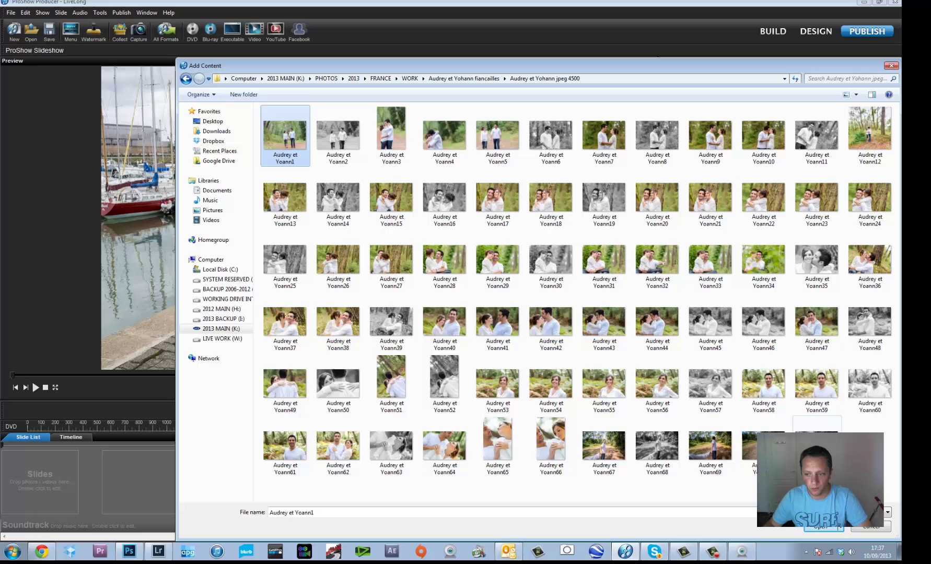
pyautogui.hotkey('ctrl', 'a')
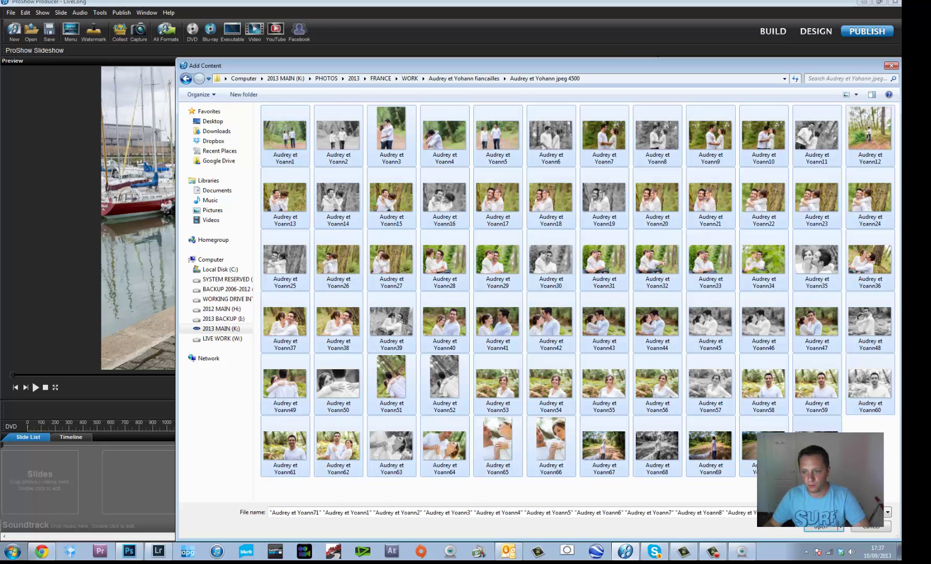
pyautogui.click(819, 527)
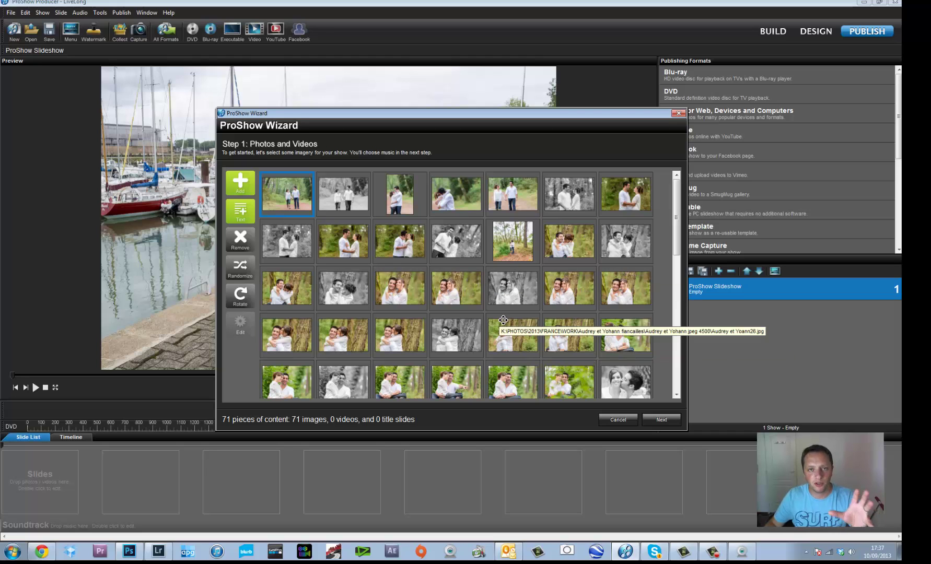
# - Move the grey-scale photo to row 3, column 3 and put a 'Welcome' title slide first
pyautogui.moveTo(447, 343); pyautogui.dragTo(509, 337)
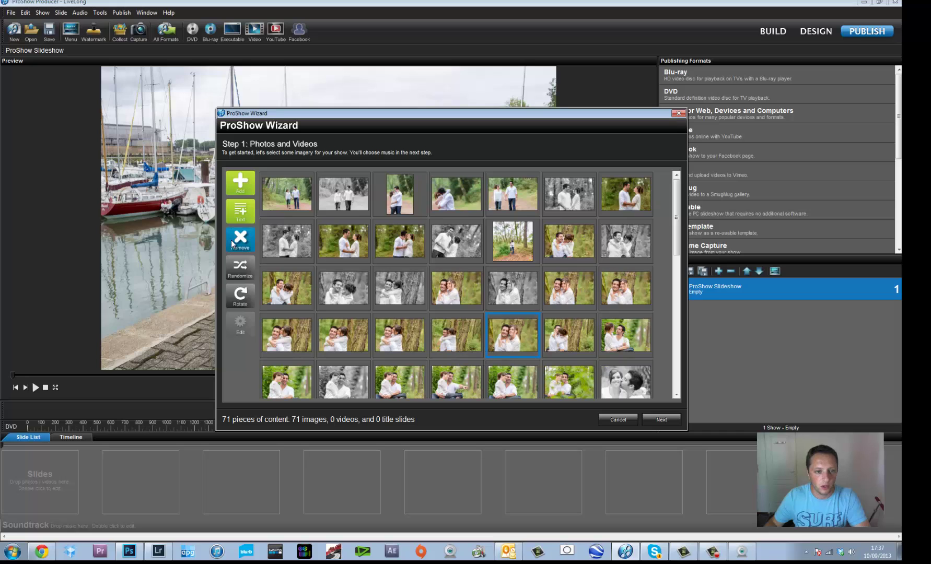
pyautogui.click(241, 211)
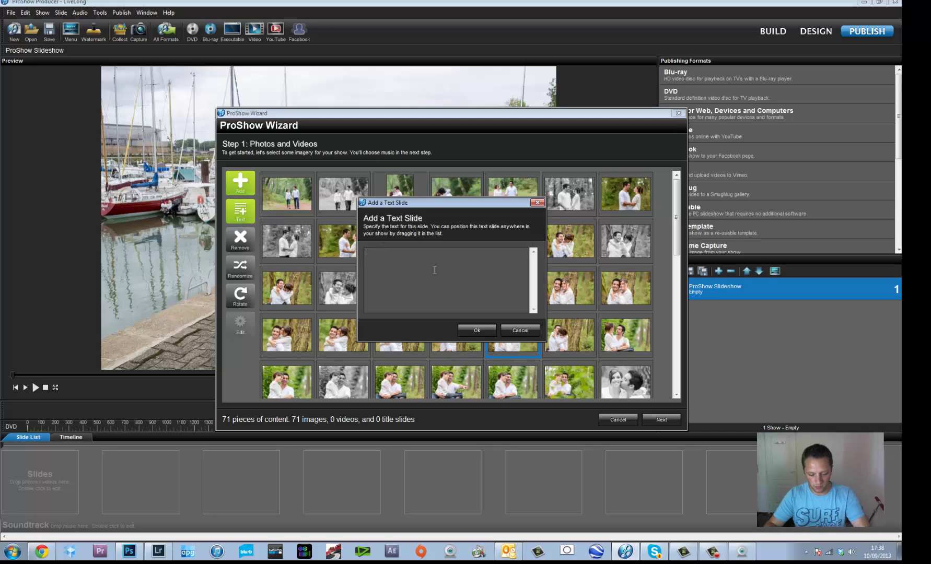
pyautogui.write('Welc')
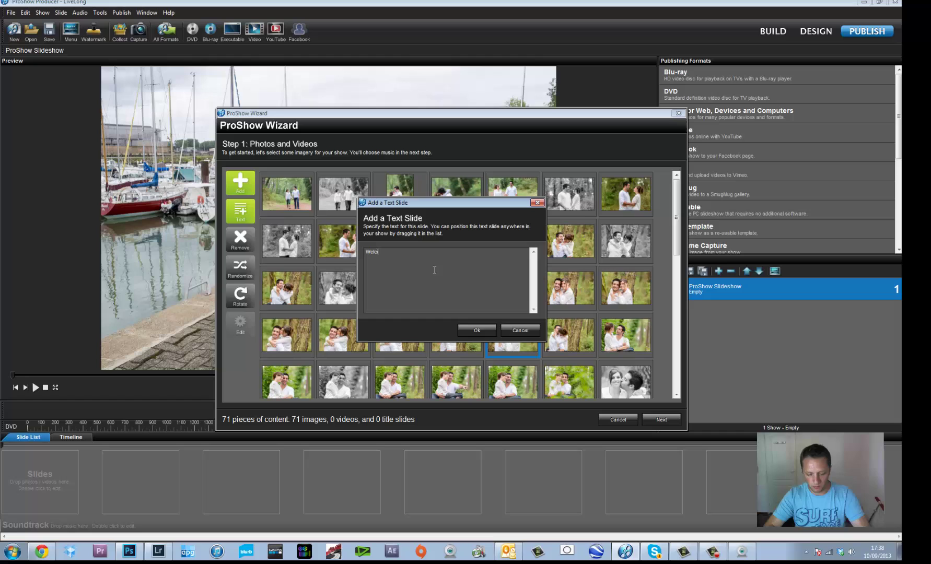
pyautogui.write('ome')
pyautogui.press('Return')
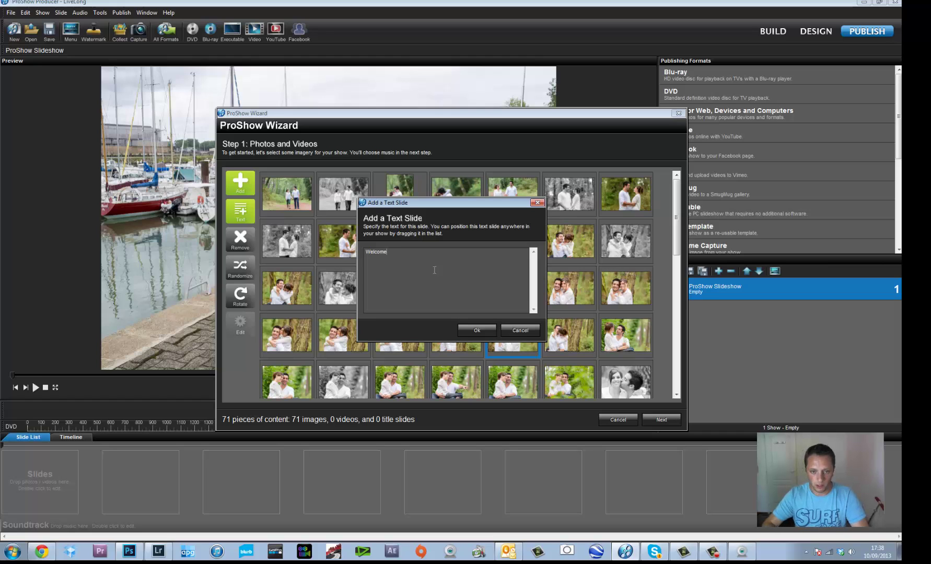
pyautogui.click(469, 335)
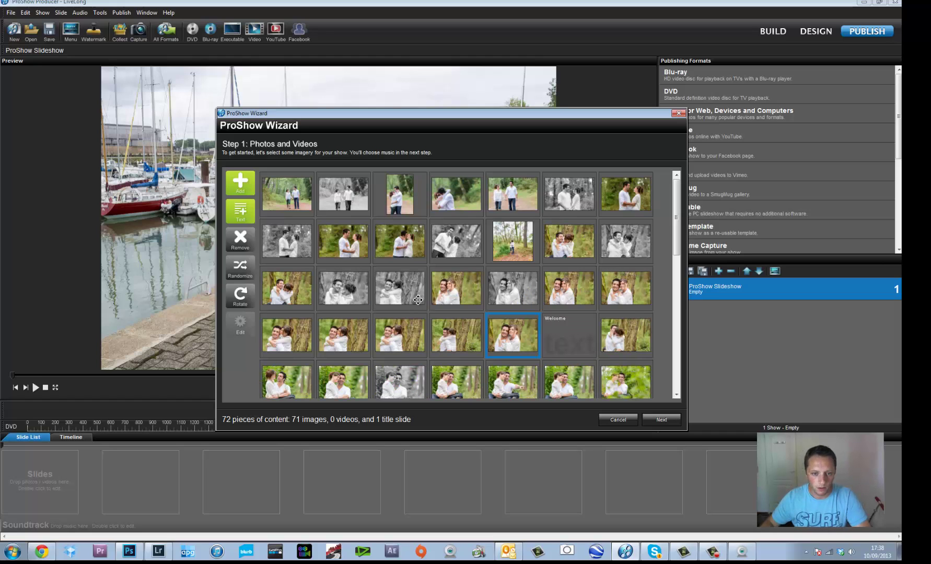
pyautogui.moveTo(562, 337); pyautogui.dragTo(293, 207)
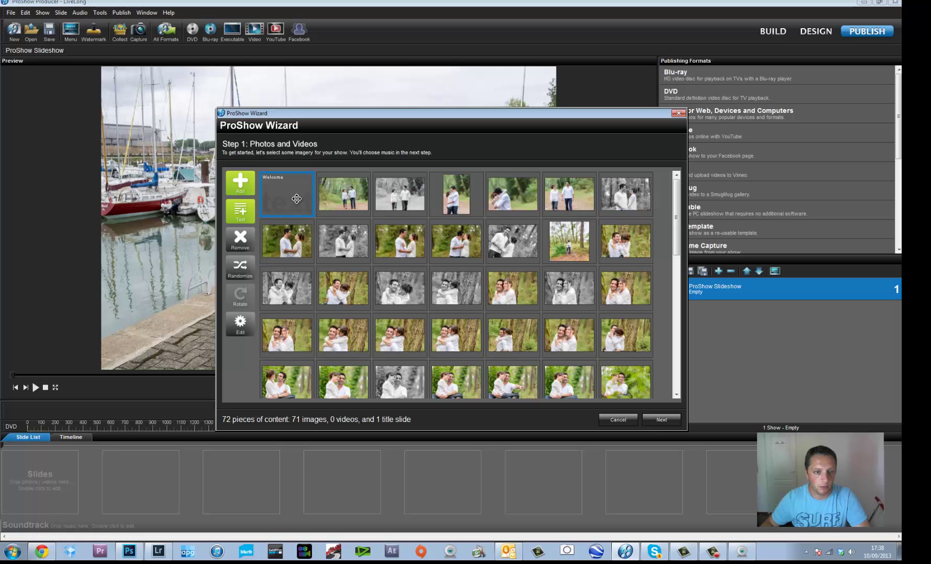
# - Review the photo grid, select a black-and-white photo, and continue to Step 2: Music
pyautogui.scroll(-7, 634, 343)
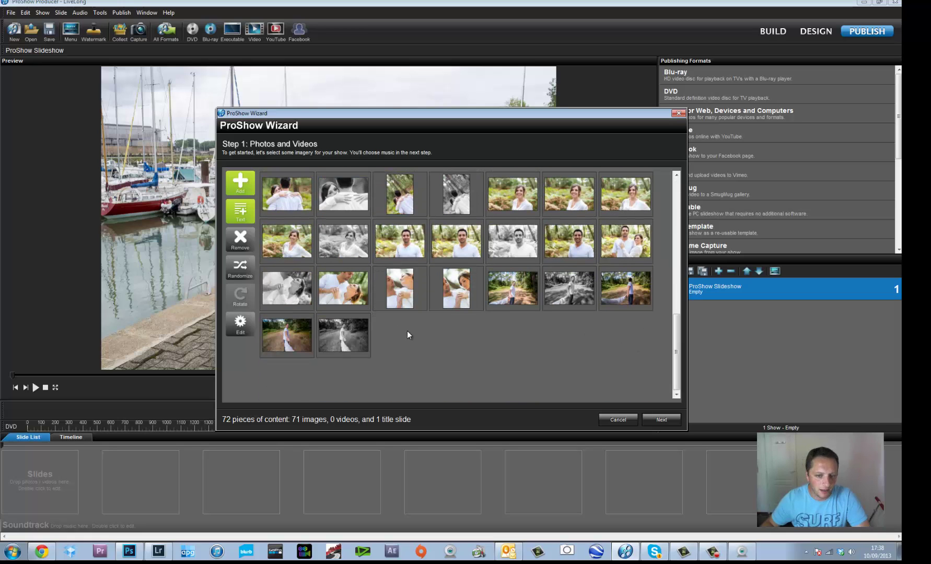
pyautogui.scroll(10, 407, 330)
pyautogui.click(477, 295)
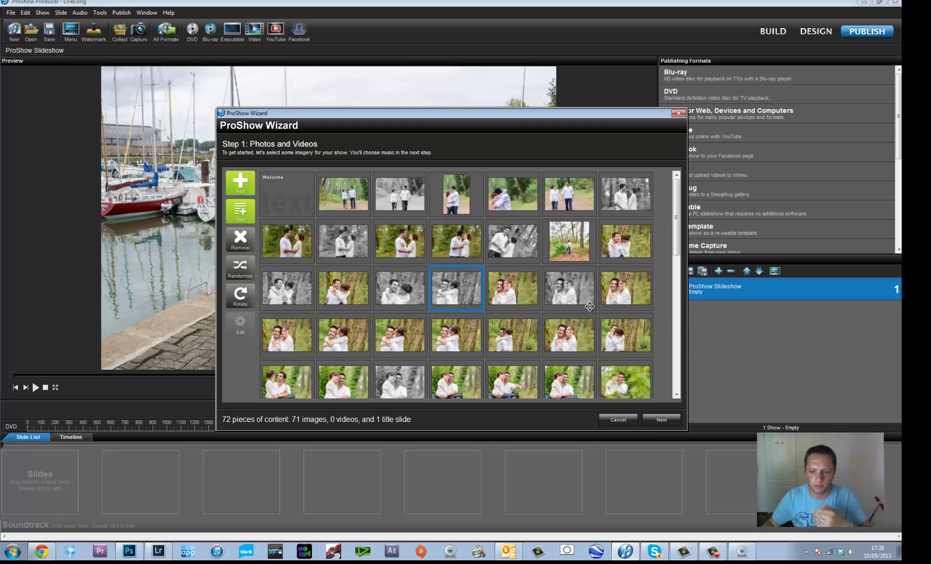
pyautogui.click(670, 421)
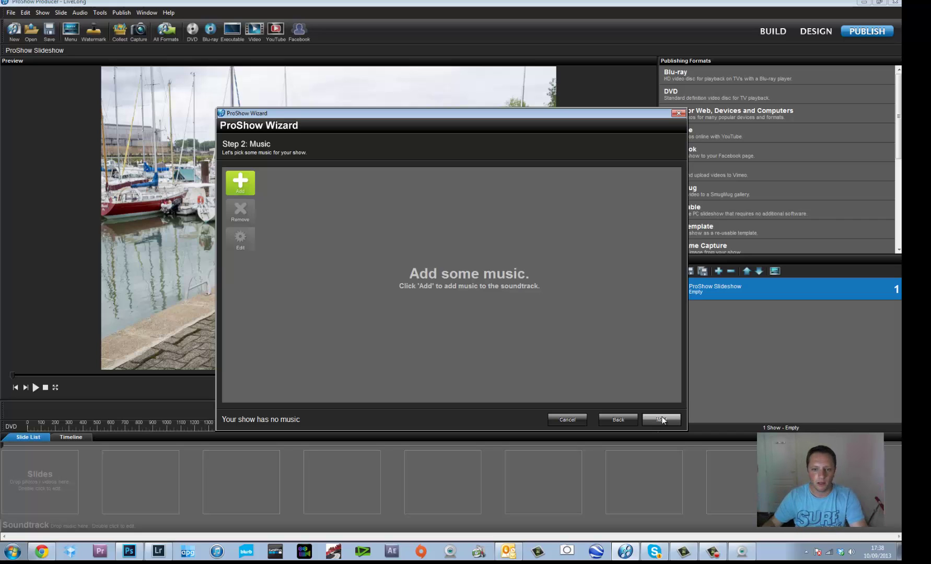
# - Skip music and browse the theme list, leaving the Impact theme selected
pyautogui.click(662, 420)
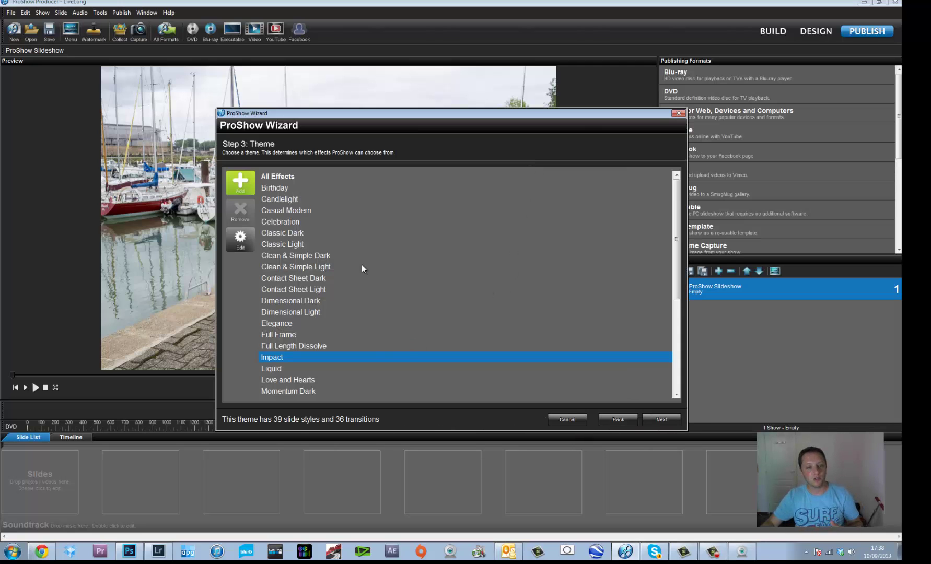
pyautogui.scroll(-5, 647, 267)
pyautogui.moveTo(678, 336); pyautogui.dragTo(679, 246)
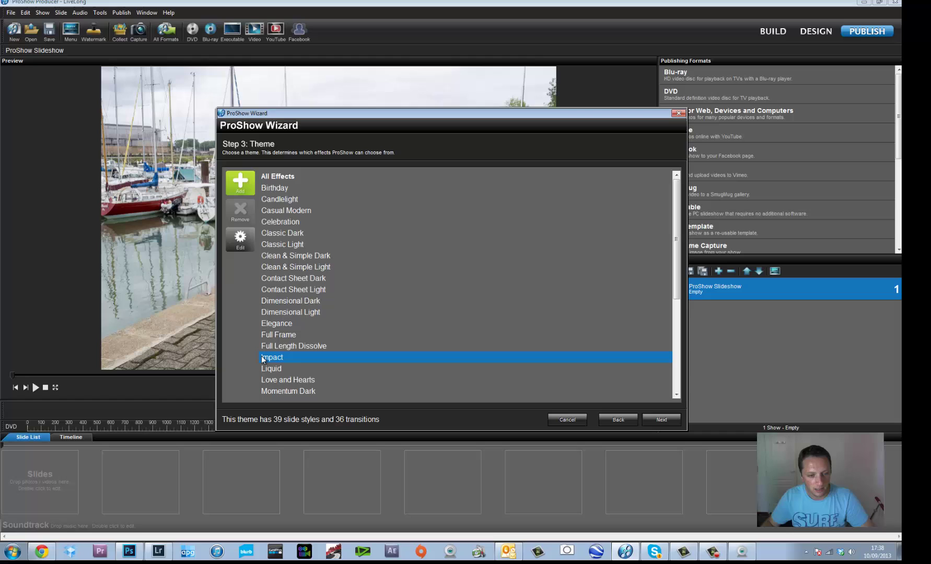
# - Name the show 'welcome' and set a Custom energy level between Low and Moderate
pyautogui.click(661, 419)
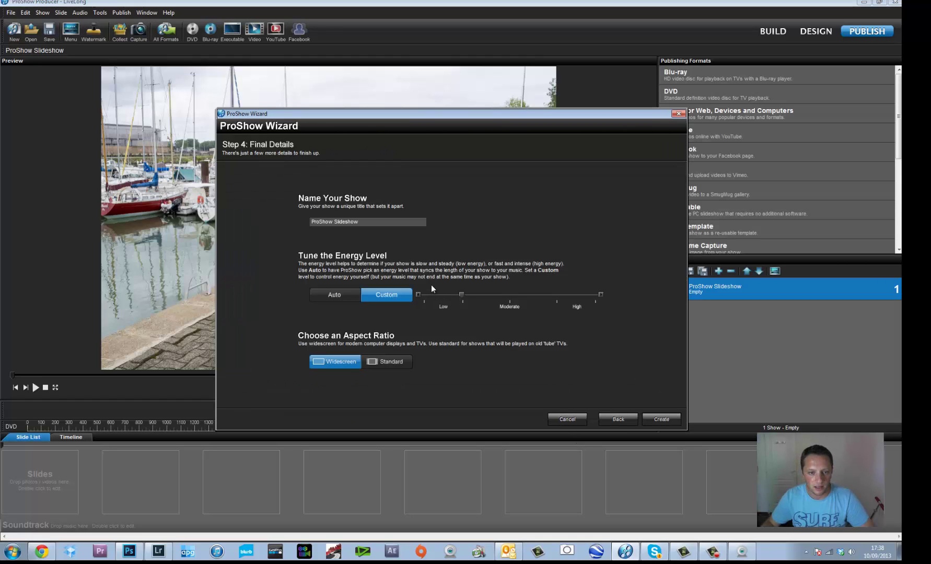
pyautogui.moveTo(392, 222); pyautogui.dragTo(255, 212)
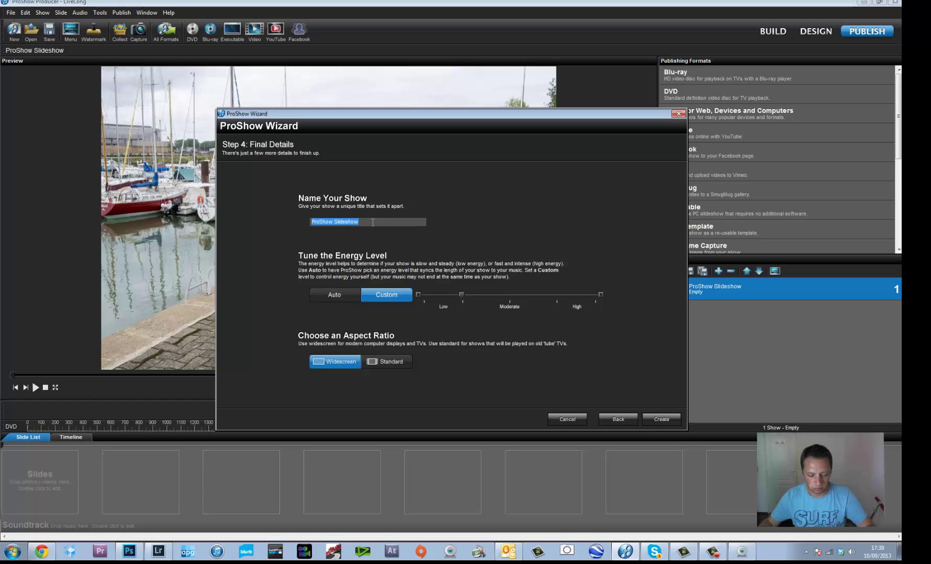
pyautogui.write('welcome')
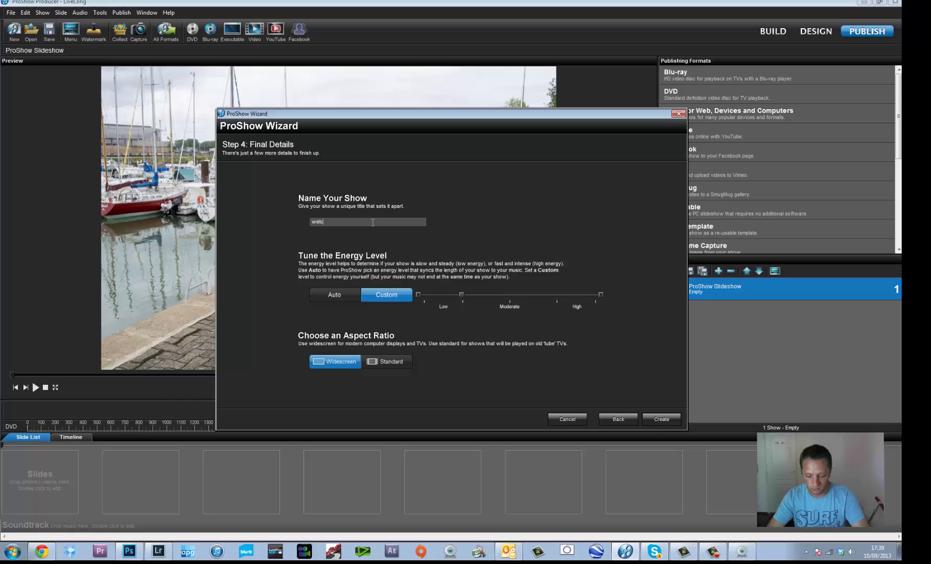
pyautogui.click(335, 299)
pyautogui.click(377, 294)
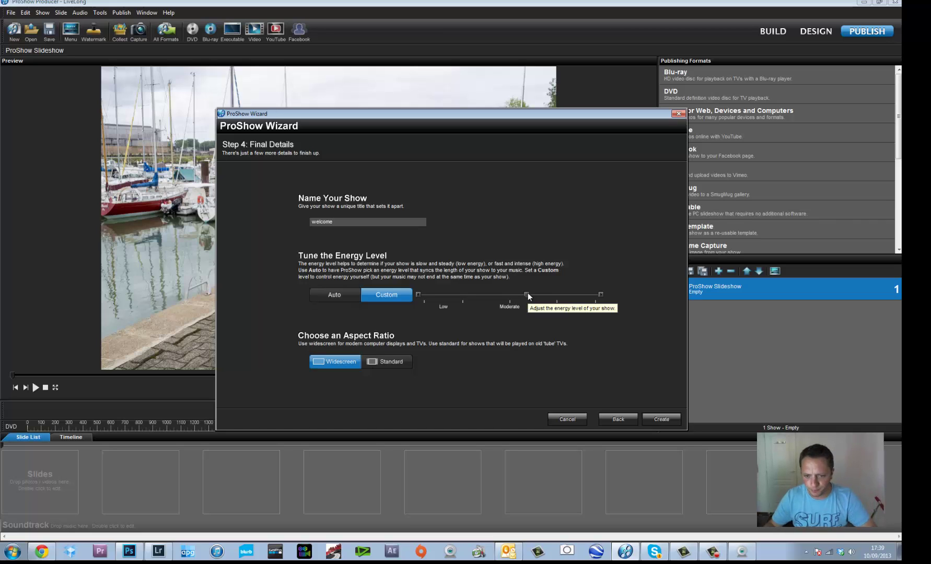
pyautogui.moveTo(527, 294); pyautogui.dragTo(475, 300)
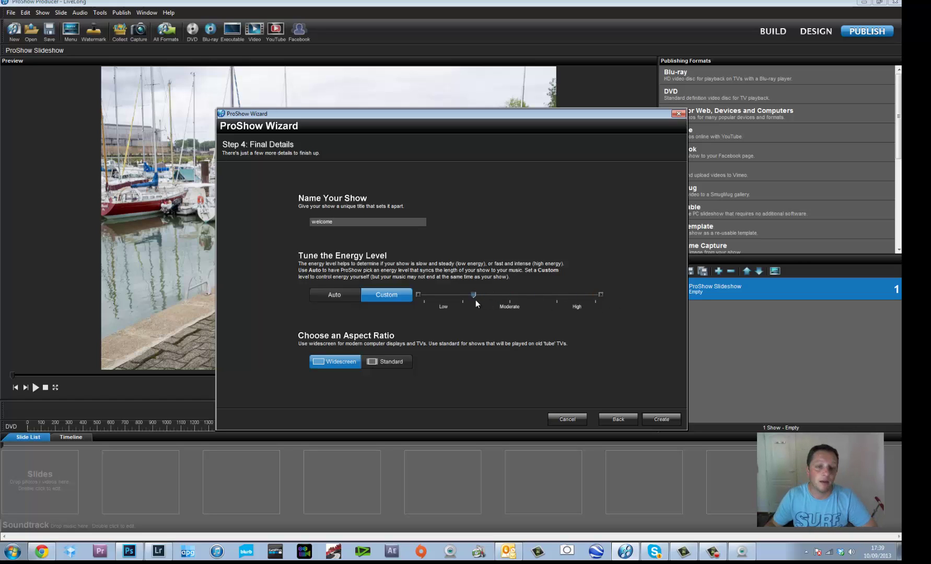
# - Build the 54-slide, 7:54 welcome show and accept its preview
pyautogui.click(660, 419)
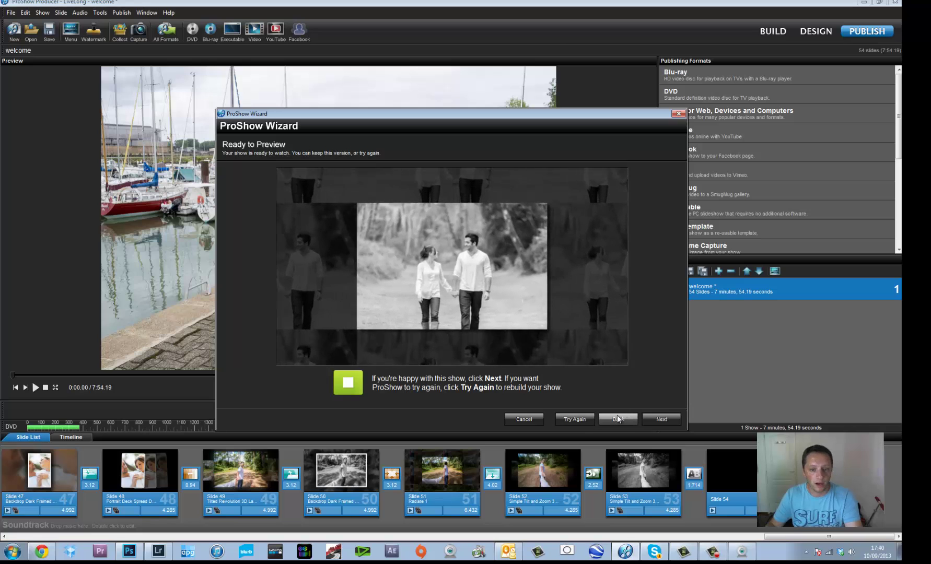
pyautogui.click(659, 419)
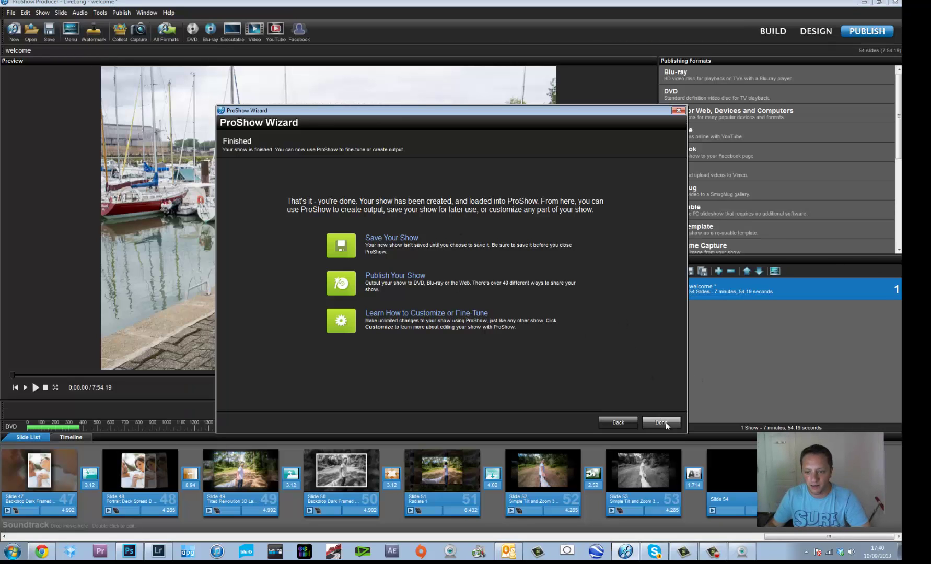
# - Close the wizard and display slide 50 of the welcome show in Design view
pyautogui.click(664, 423)
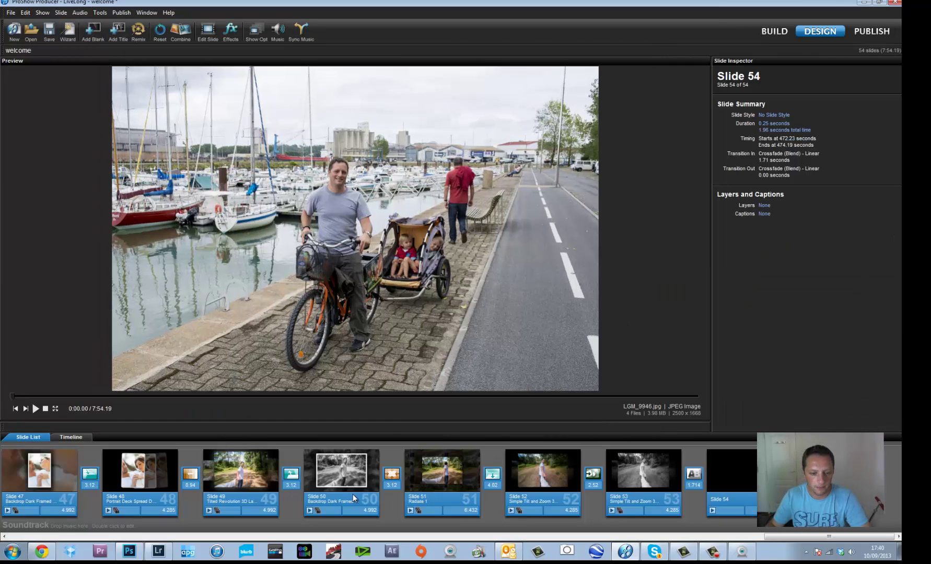
pyautogui.click(353, 498)
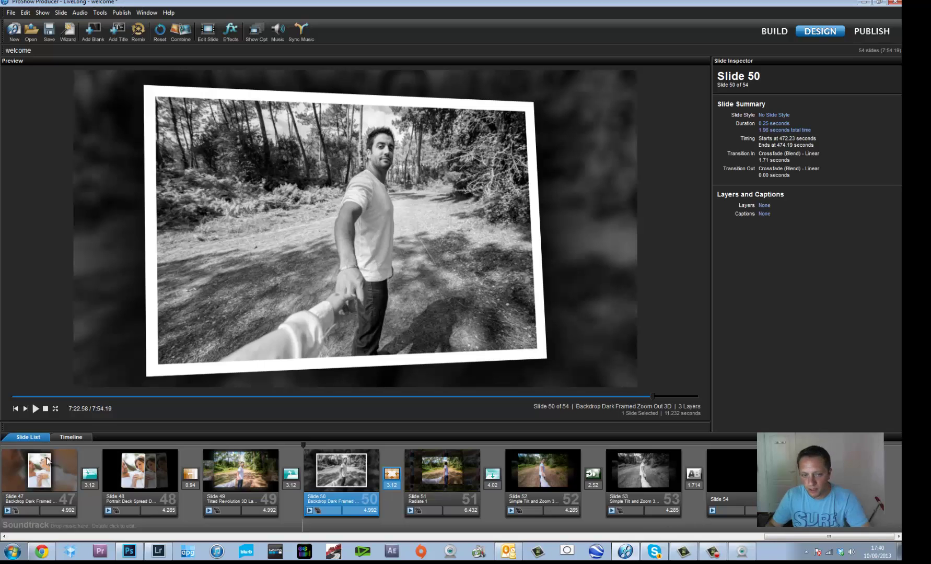
pyautogui.moveTo(801, 537)
pyautogui.mouseDown()
pyautogui.moveTo(722, 538)
pyautogui.moveTo(800, 538)
pyautogui.mouseUp()
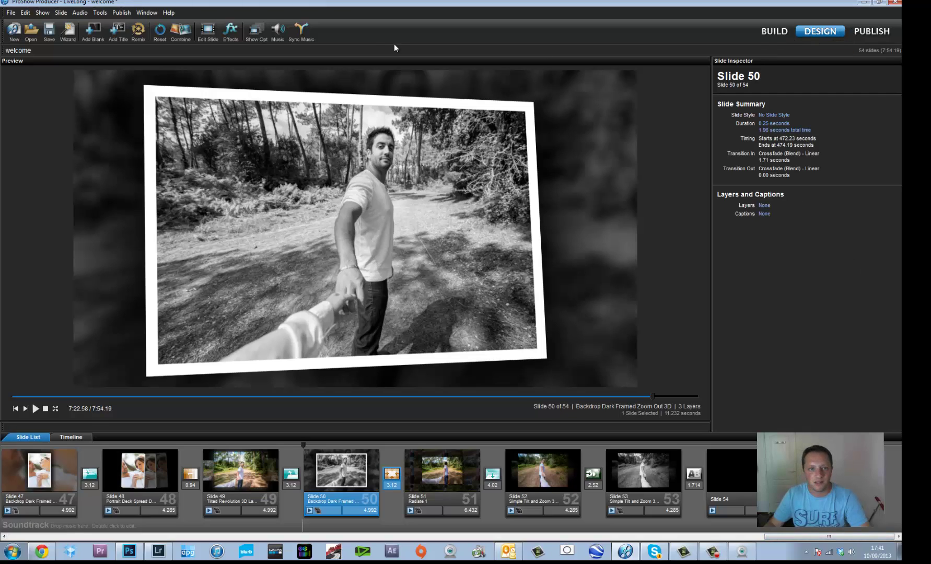
pyautogui.click(301, 31)
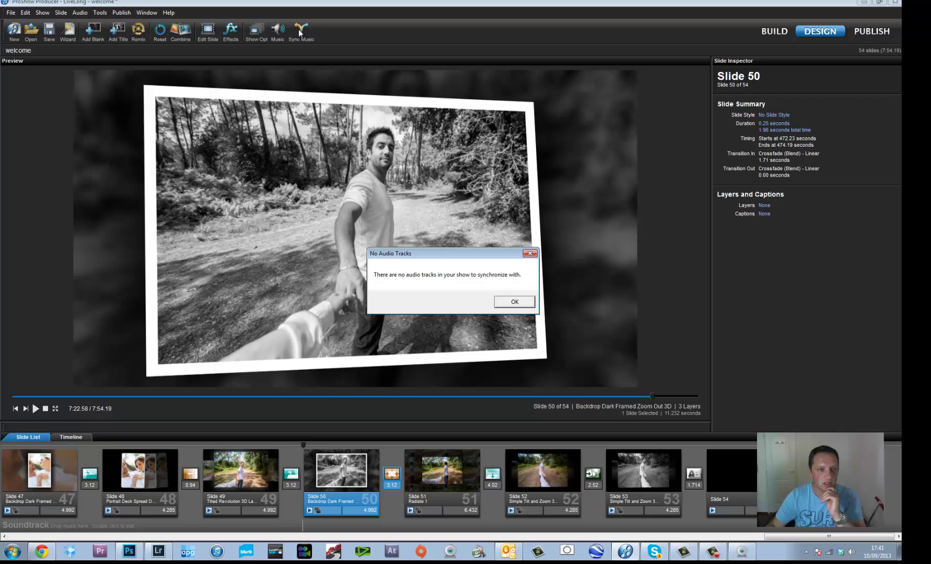
pyautogui.click(514, 302)
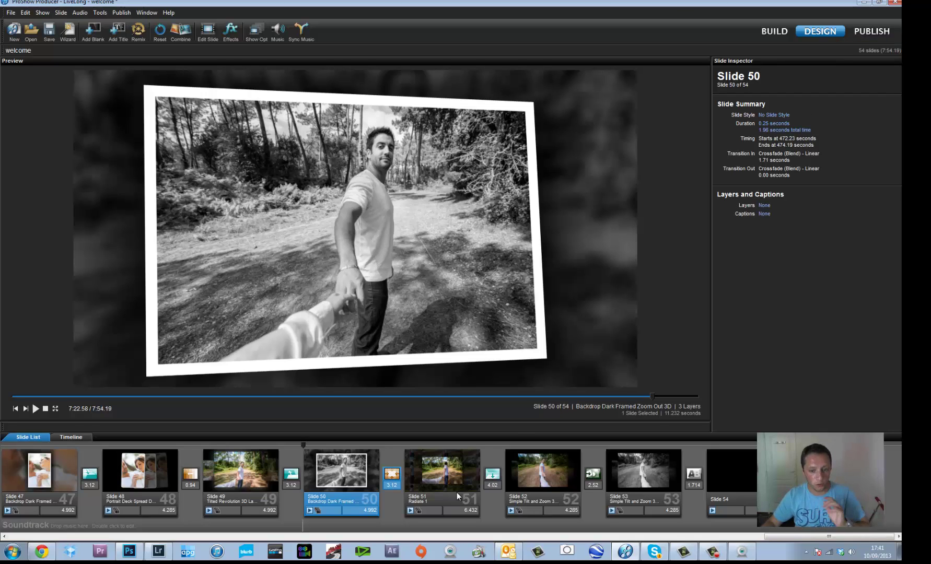
# - Inspect slide 51's Slide Options and Effects settings, then cancel without changes
pyautogui.doubleClick(440, 479)
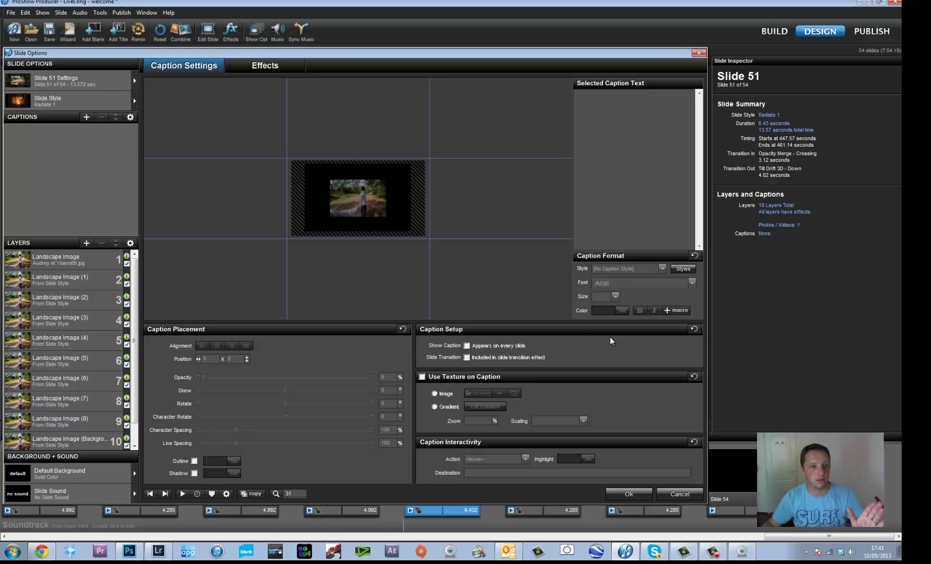
pyautogui.click(251, 66)
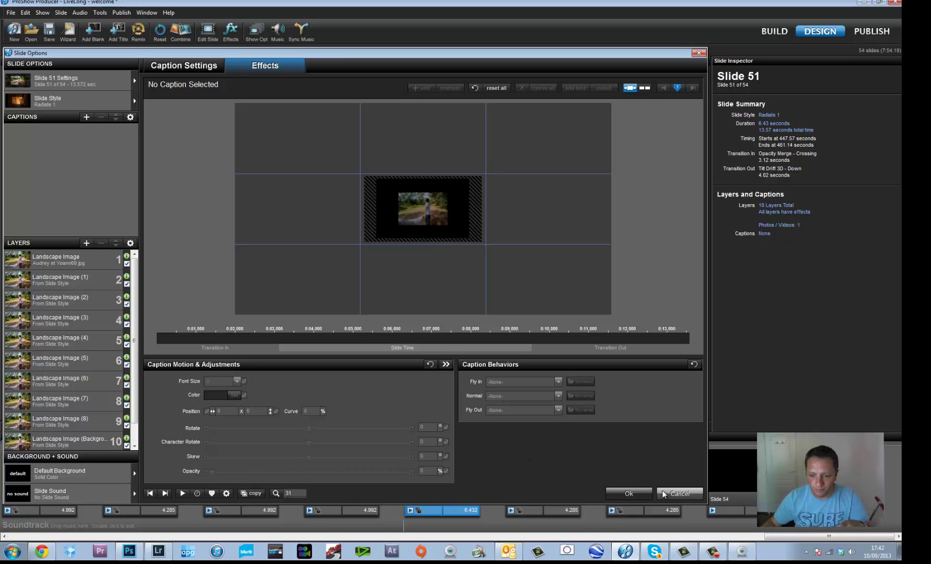
pyautogui.click(678, 495)
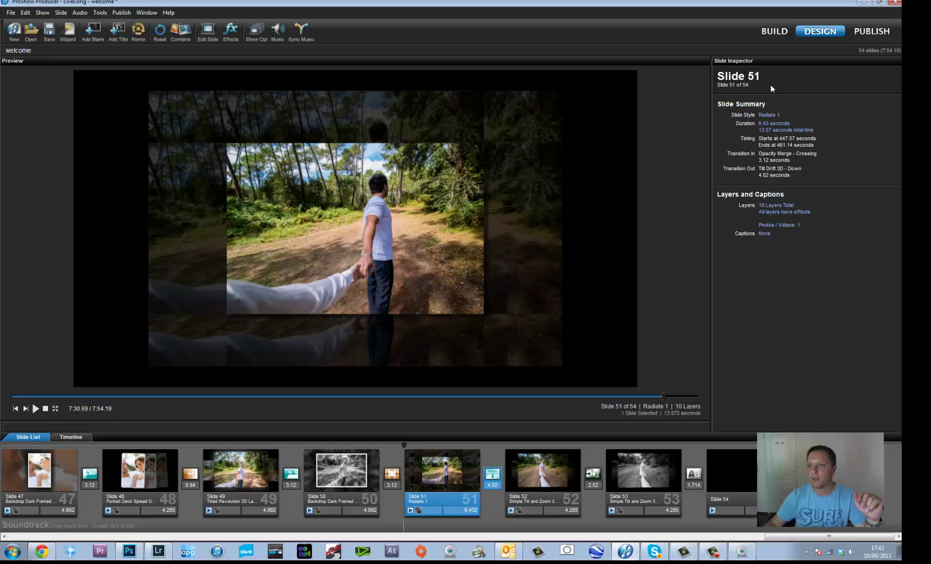
# - Switch to Publish and browse the formats list: Blu-ray, DVD, YouTube, Vimeo, Executable, Adobe Flash
pyautogui.click(875, 32)
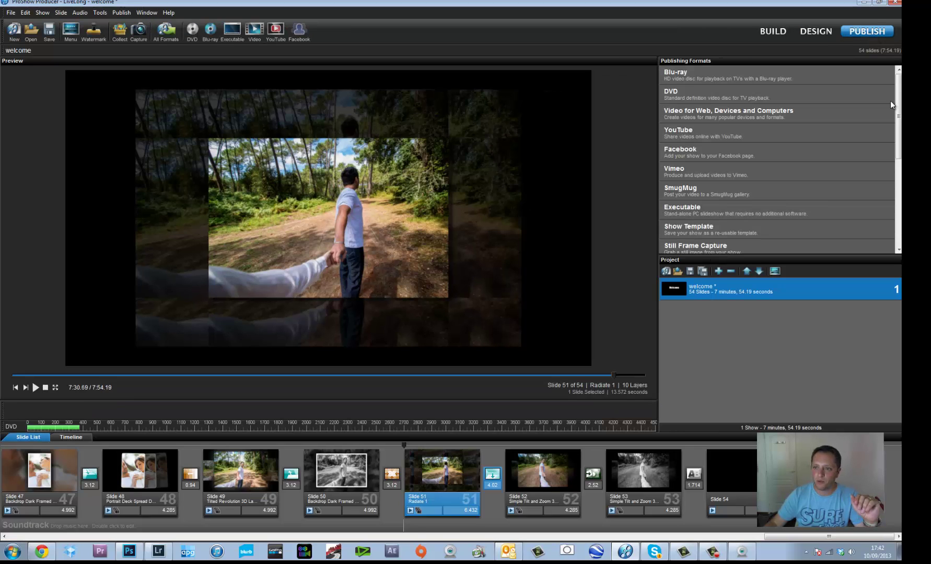
pyautogui.moveTo(899, 130); pyautogui.dragTo(898, 232)
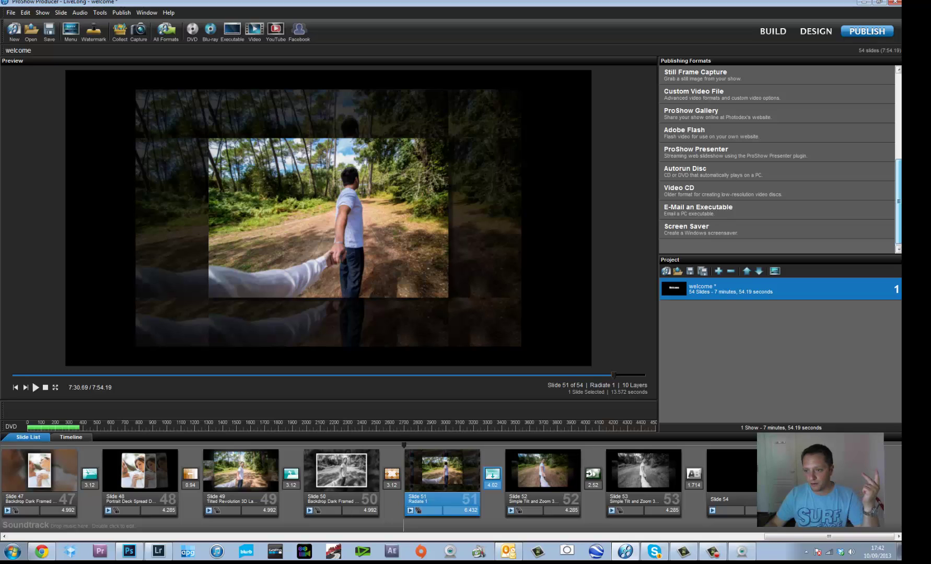
pyautogui.scroll(3, 758, 151)
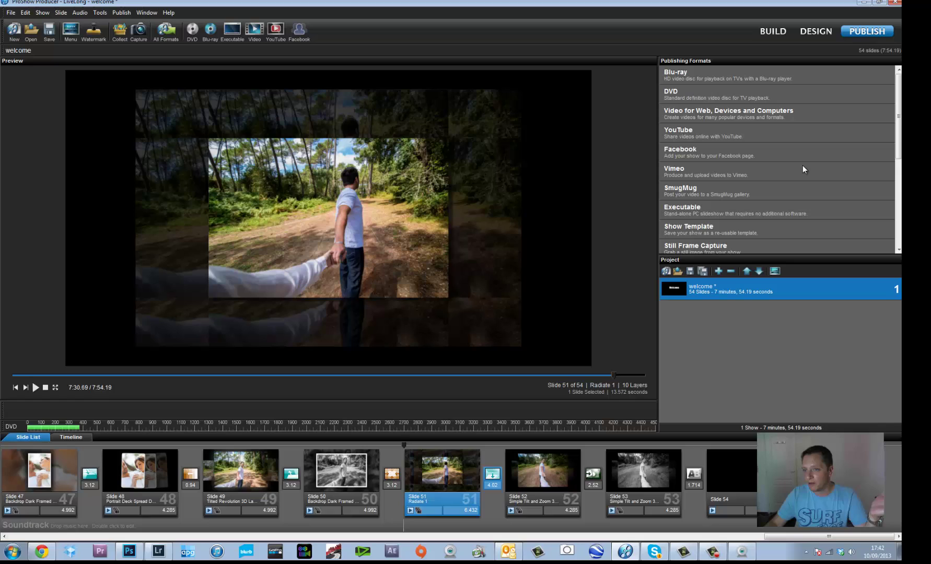
pyautogui.moveTo(898, 138); pyautogui.dragTo(896, 173)
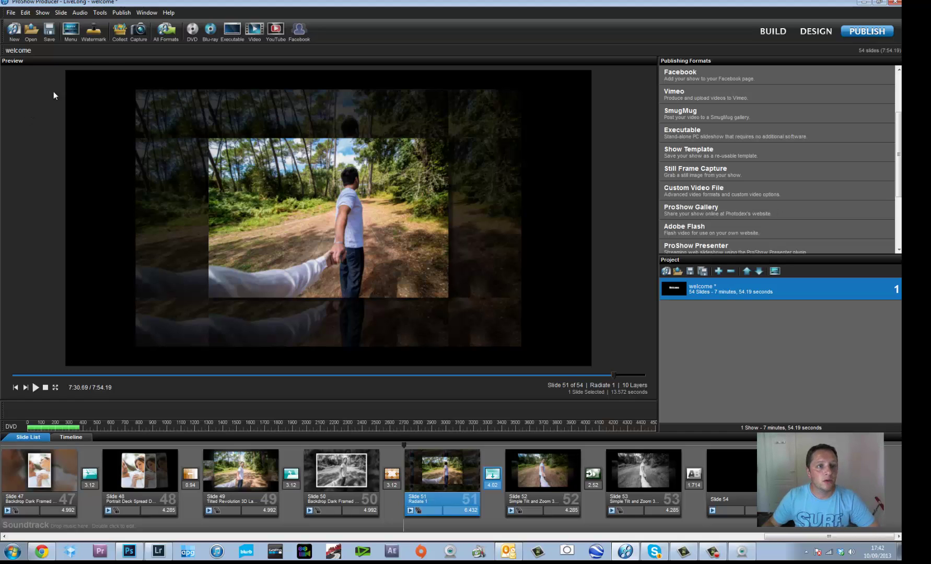
# - Check the show's Watermark settings in Show Options and close them, leaving no watermark
pyautogui.click(94, 32)
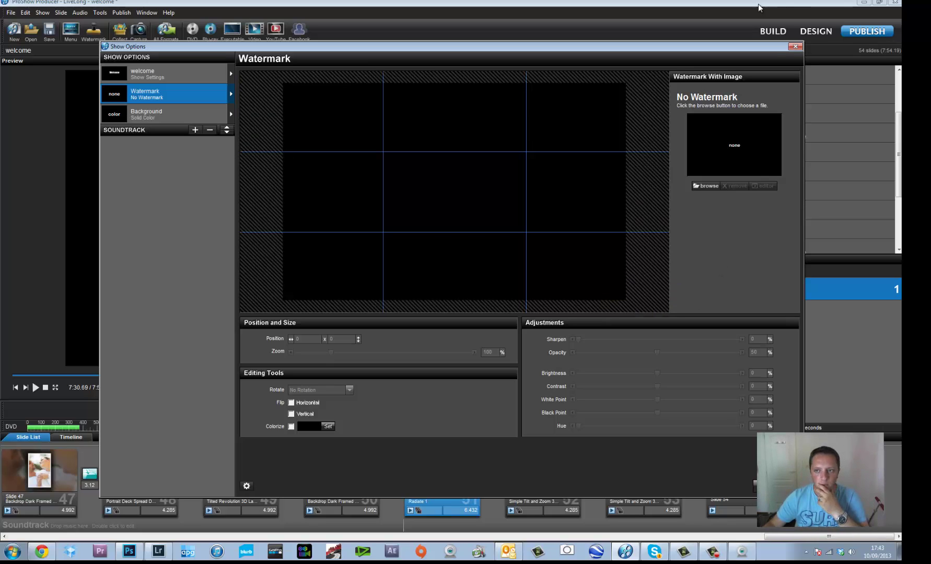
pyautogui.click(795, 47)
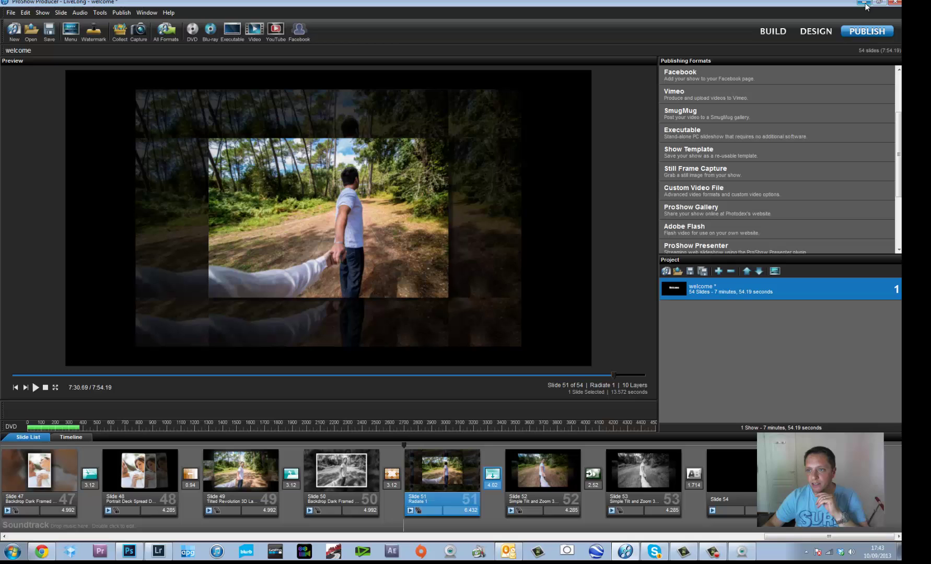
# - In Chrome's ProShow Producer tab, view the $249.95 Buy or Upgrade options, then close them
pyautogui.click(42, 551)
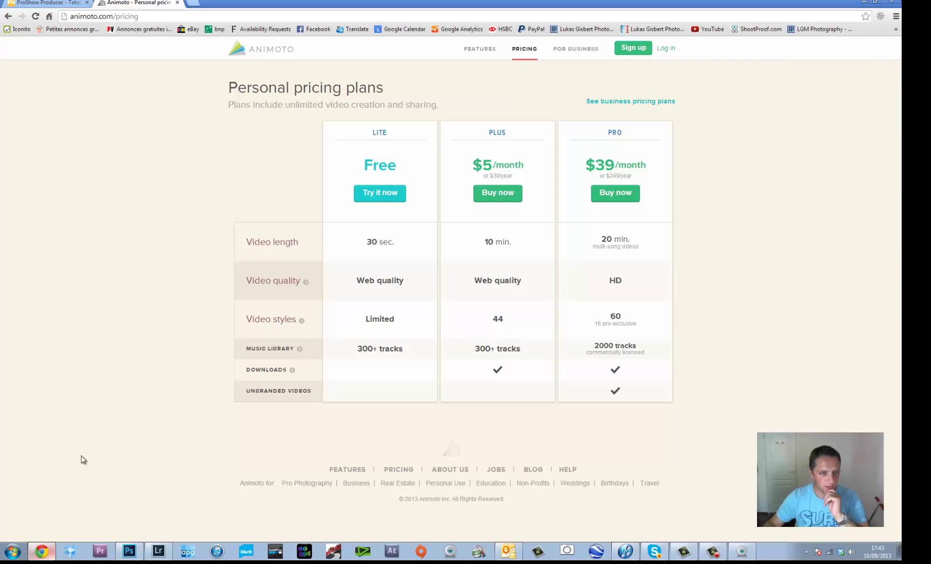
pyautogui.click(71, 2)
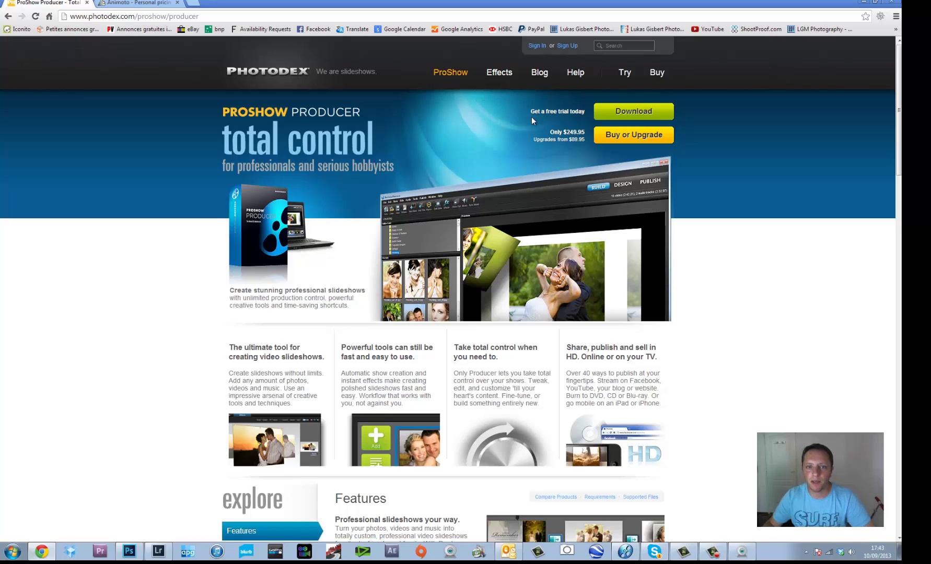
pyautogui.click(635, 136)
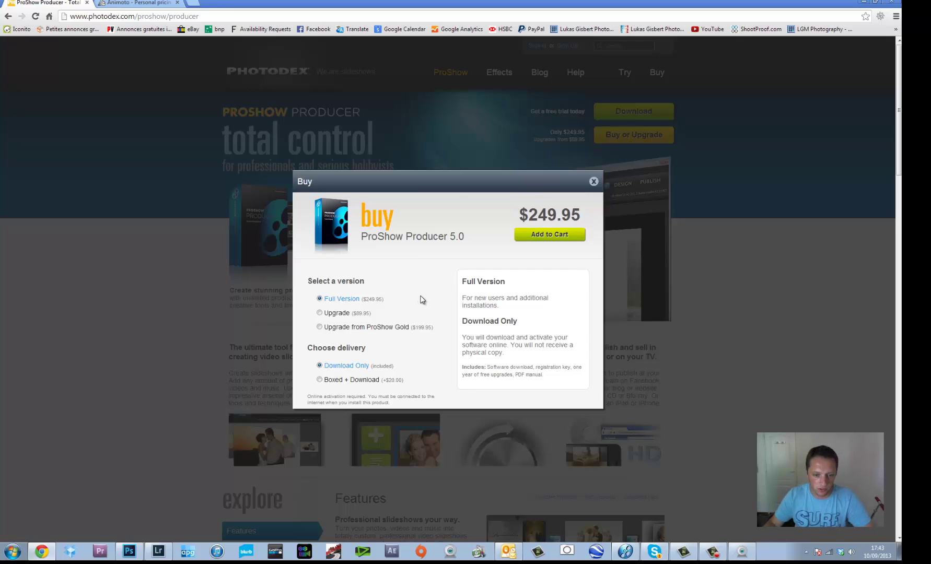
pyautogui.scroll(-3, 439, 291)
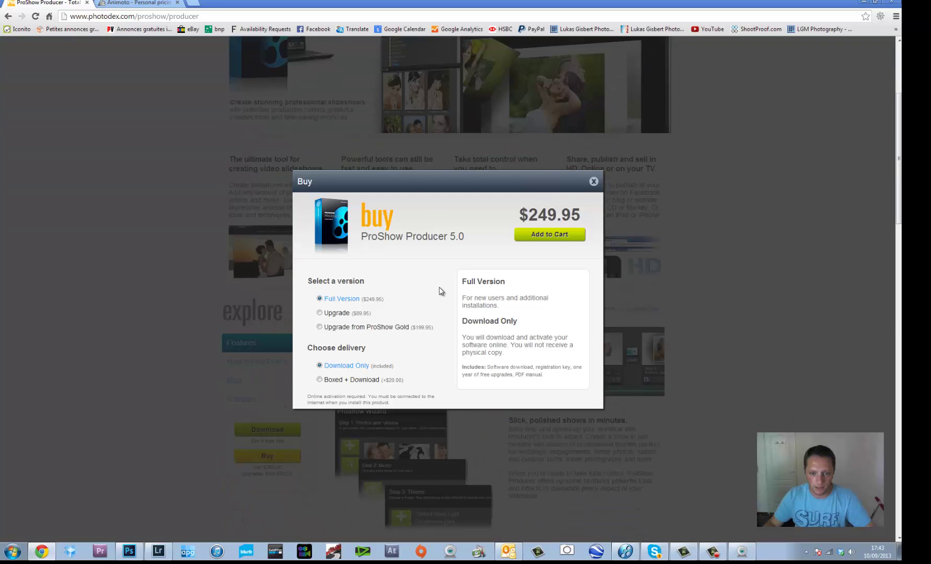
pyautogui.scroll(3, 559, 185)
pyautogui.click(594, 182)
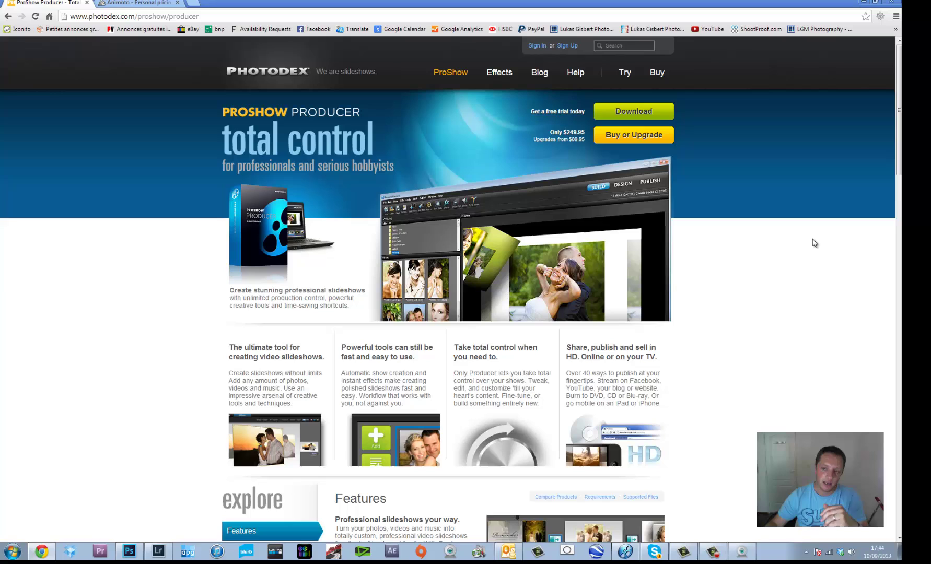
pyautogui.moveTo(895, 103)
pyautogui.mouseDown()
pyautogui.moveTo(848, 325)
pyautogui.moveTo(853, 316)
pyautogui.moveTo(851, 400)
pyautogui.moveTo(890, 103)
pyautogui.mouseUp()
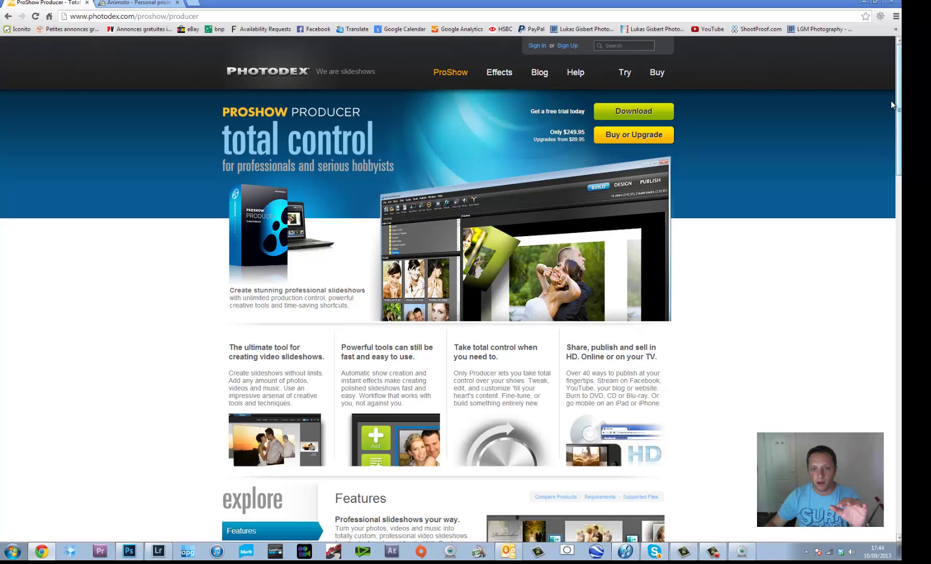